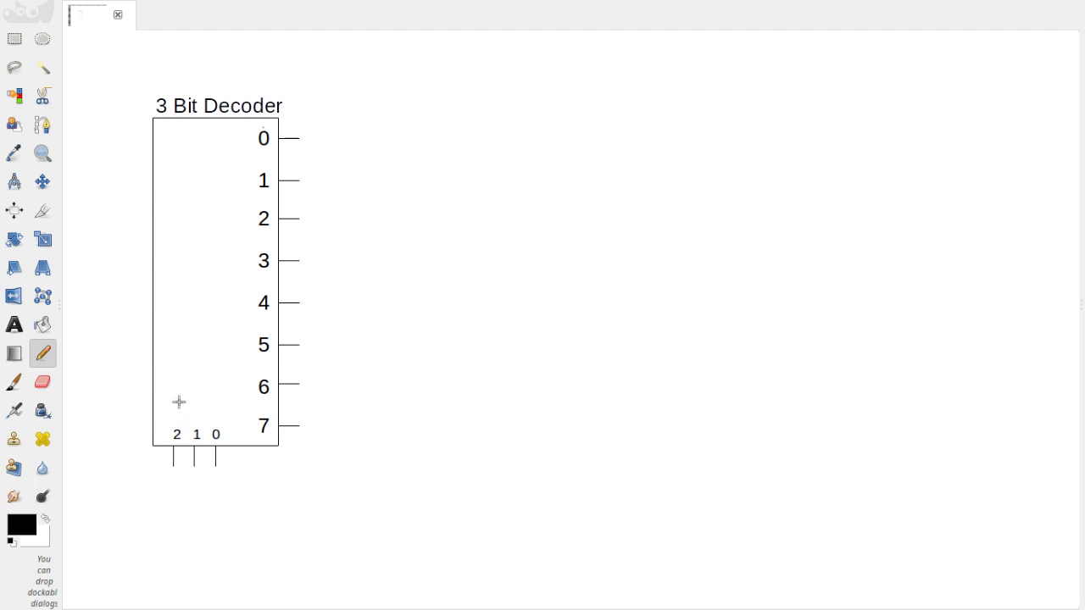
Step: Pencil the In label, an Out label with a brace over outputs 0–7, and LSB under input 0
{"action": "mouse_move", "coordinate": [178, 401]}
{"action": "left_mouse_down"}
{"action": "mouse_move", "coordinate": [179, 417]}
{"action": "mouse_move", "coordinate": [189, 400]}
{"action": "mouse_move", "coordinate": [184, 420]}
{"action": "mouse_move", "coordinate": [197, 406]}
{"action": "mouse_move", "coordinate": [203, 418]}
{"action": "left_mouse_up"}
{"action": "mouse_move", "coordinate": [218, 220]}
{"action": "left_mouse_down"}
{"action": "mouse_move", "coordinate": [209, 242]}
{"action": "mouse_move", "coordinate": [222, 224]}
{"action": "mouse_move", "coordinate": [238, 225]}
{"action": "mouse_move", "coordinate": [234, 240]}
{"action": "left_mouse_up"}
{"action": "mouse_move", "coordinate": [229, 229]}
{"action": "left_mouse_down"}
{"action": "mouse_move", "coordinate": [245, 229]}
{"action": "mouse_move", "coordinate": [256, 131]}
{"action": "left_mouse_up"}
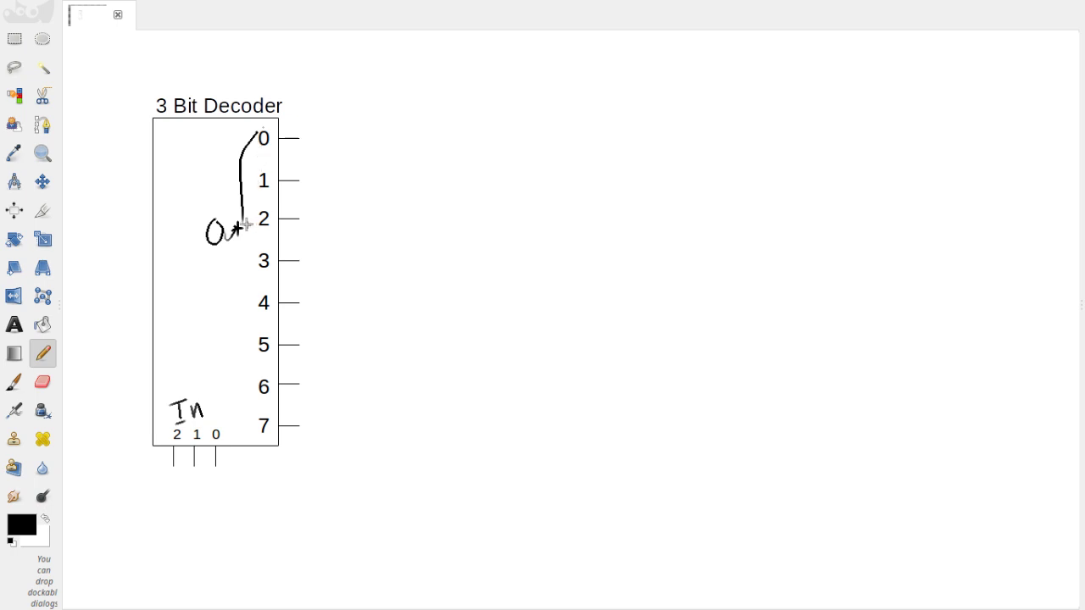
{"action": "mouse_move", "coordinate": [247, 224]}
{"action": "left_mouse_down"}
{"action": "mouse_move", "coordinate": [247, 407]}
{"action": "mouse_move", "coordinate": [260, 424]}
{"action": "left_mouse_up"}
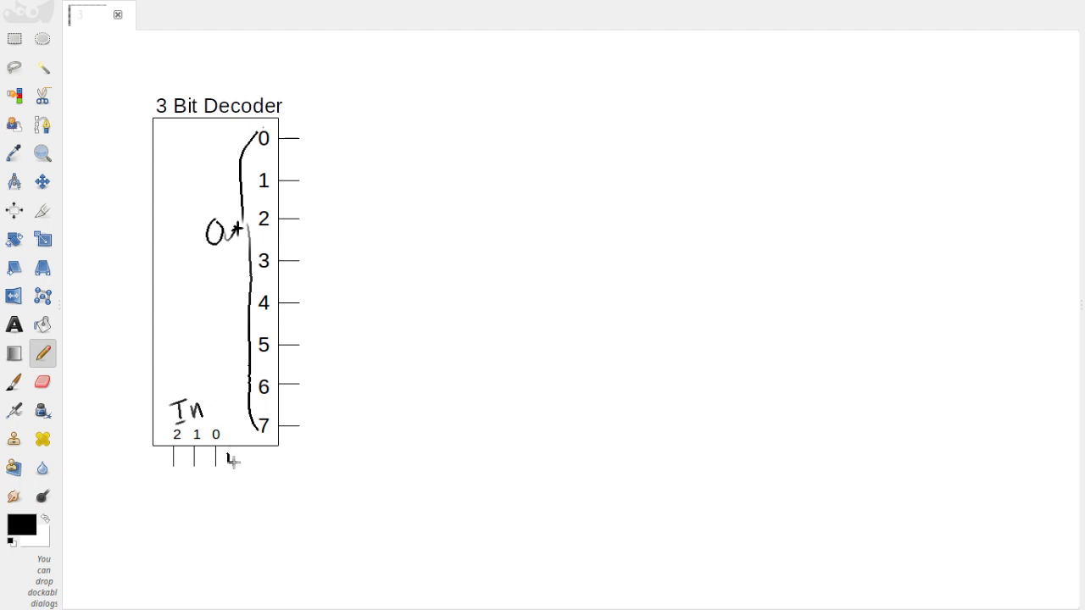
{"action": "left_click_drag", "start_coordinate": [241, 453], "coordinate": [246, 462]}
Step: Write 0 1 1 under the inputs, 1 beside output 3, and 0 beside outputs 0, 1, 2, 4, 5, 6, 7
{"action": "mouse_move", "coordinate": [192, 472]}
{"action": "left_mouse_down"}
{"action": "mouse_move", "coordinate": [192, 485]}
{"action": "mouse_move", "coordinate": [215, 481]}
{"action": "left_mouse_up"}
{"action": "left_click_drag", "start_coordinate": [310, 255], "coordinate": [319, 271]}
{"action": "left_click_drag", "start_coordinate": [319, 214], "coordinate": [319, 213]}
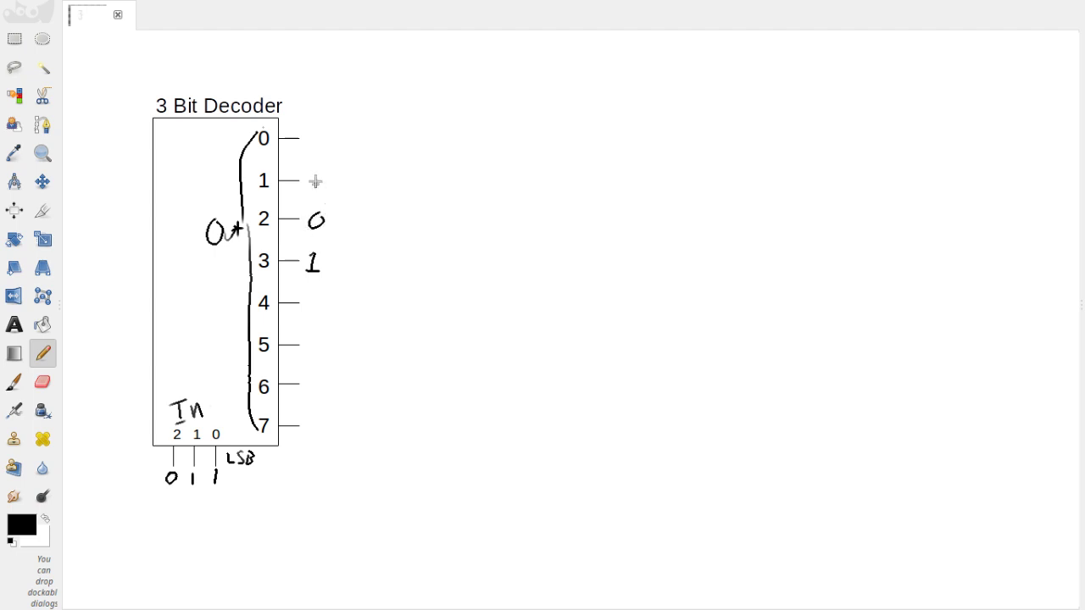
{"action": "mouse_move", "coordinate": [315, 175]}
{"action": "left_mouse_down"}
{"action": "mouse_move", "coordinate": [325, 189]}
{"action": "mouse_move", "coordinate": [320, 173]}
{"action": "left_mouse_up"}
{"action": "left_click_drag", "start_coordinate": [314, 133], "coordinate": [313, 134]}
{"action": "left_click_drag", "start_coordinate": [315, 296], "coordinate": [322, 299]}
{"action": "mouse_move", "coordinate": [322, 337]}
{"action": "left_mouse_down"}
{"action": "mouse_move", "coordinate": [317, 351]}
{"action": "mouse_move", "coordinate": [322, 339]}
{"action": "left_mouse_up"}
{"action": "left_click_drag", "start_coordinate": [312, 378], "coordinate": [317, 379]}
{"action": "left_click_drag", "start_coordinate": [310, 416], "coordinate": [318, 430]}
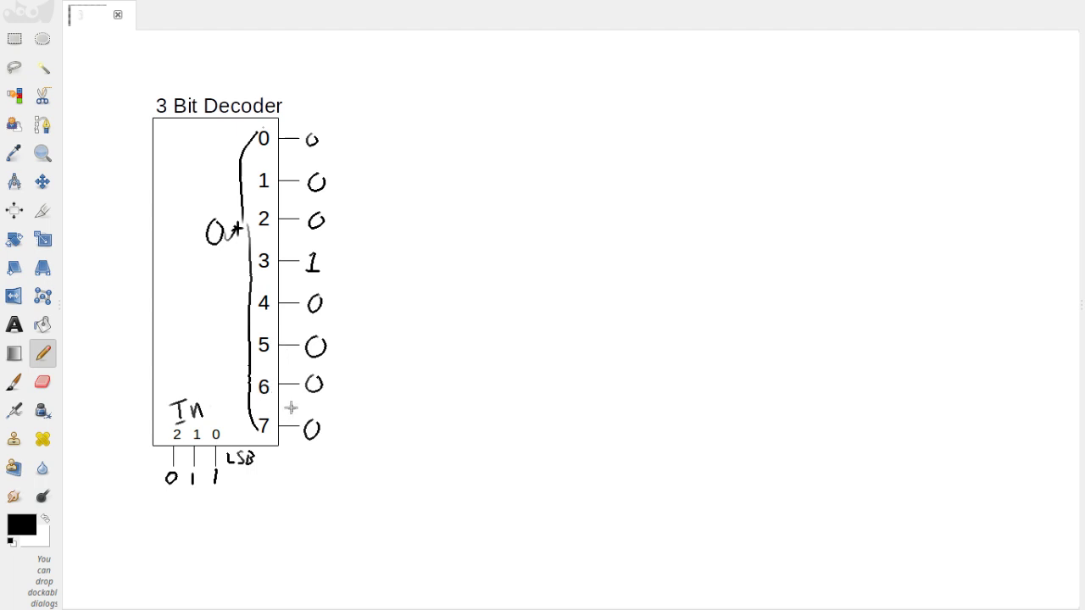
Step: Undo the old example values with Ctrl+Z and write 1 under input 2
{"action": "key", "text": "ctrl+z"}
{"action": "key", "text": "ctrl+z"}
{"action": "key", "text": "ctrl+z"}
{"action": "key", "text": "ctrl+z"}
{"action": "key", "text": "ctrl+z"}
{"action": "key", "text": "ctrl+z"}
{"action": "key", "text": "ctrl+z"}
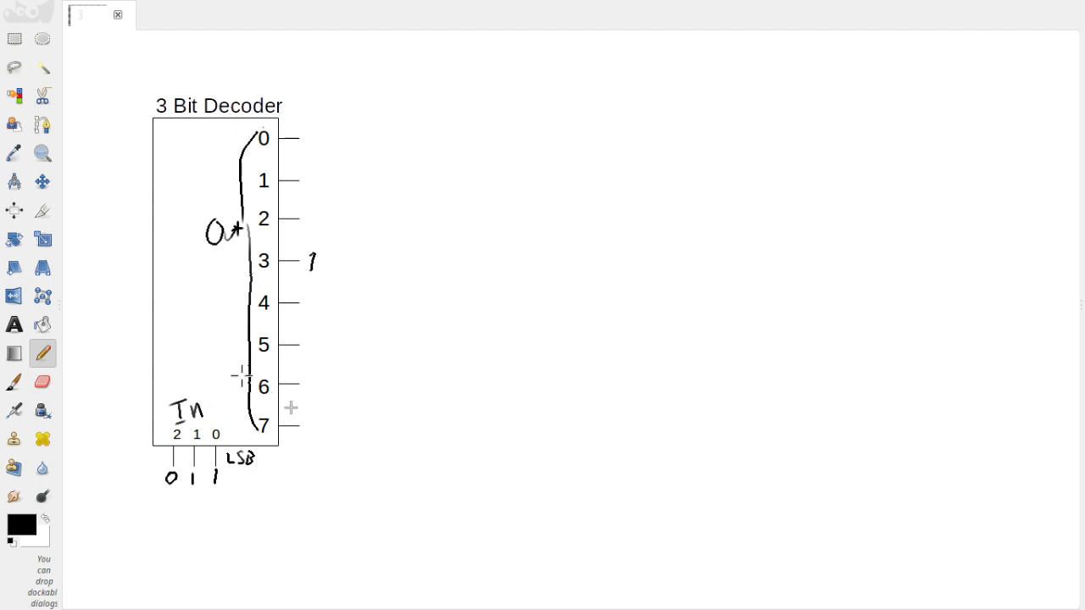
{"action": "key", "text": "ctrl+z"}
{"action": "key", "text": "ctrl+z"}
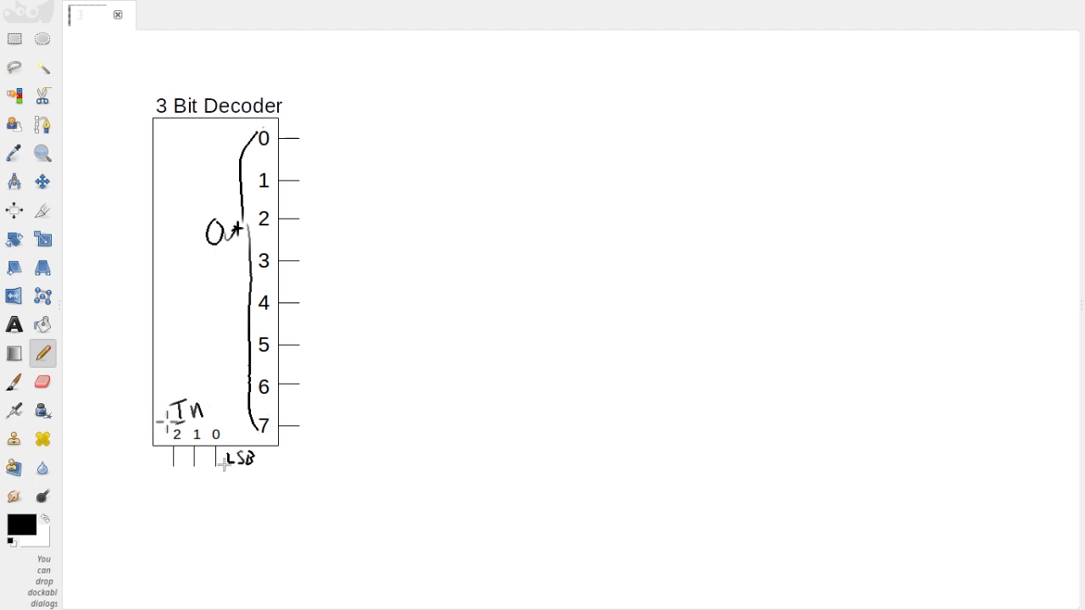
{"action": "mouse_move", "coordinate": [169, 474]}
{"action": "left_mouse_down"}
{"action": "mouse_move", "coordinate": [167, 494]}
{"action": "mouse_move", "coordinate": [194, 479]}
{"action": "mouse_move", "coordinate": [212, 495]}
{"action": "left_mouse_up"}
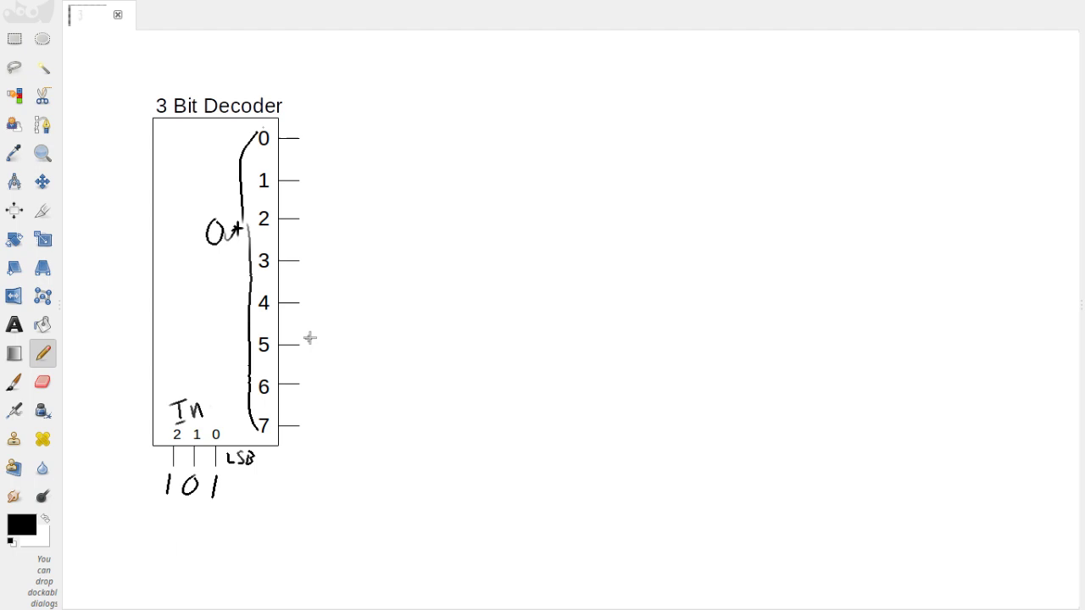
Step: Mark output 5 as 1 and outputs 0–4, 6 and 7 as 0
{"action": "left_click_drag", "start_coordinate": [312, 338], "coordinate": [310, 359]}
{"action": "left_click_drag", "start_coordinate": [322, 290], "coordinate": [325, 294]}
{"action": "left_click_drag", "start_coordinate": [317, 258], "coordinate": [318, 259]}
{"action": "left_click_drag", "start_coordinate": [318, 211], "coordinate": [317, 177]}
{"action": "mouse_move", "coordinate": [316, 133]}
{"action": "left_mouse_down"}
{"action": "mouse_move", "coordinate": [315, 145]}
{"action": "mouse_move", "coordinate": [323, 138]}
{"action": "left_mouse_up"}
{"action": "left_click_drag", "start_coordinate": [313, 374], "coordinate": [316, 376]}
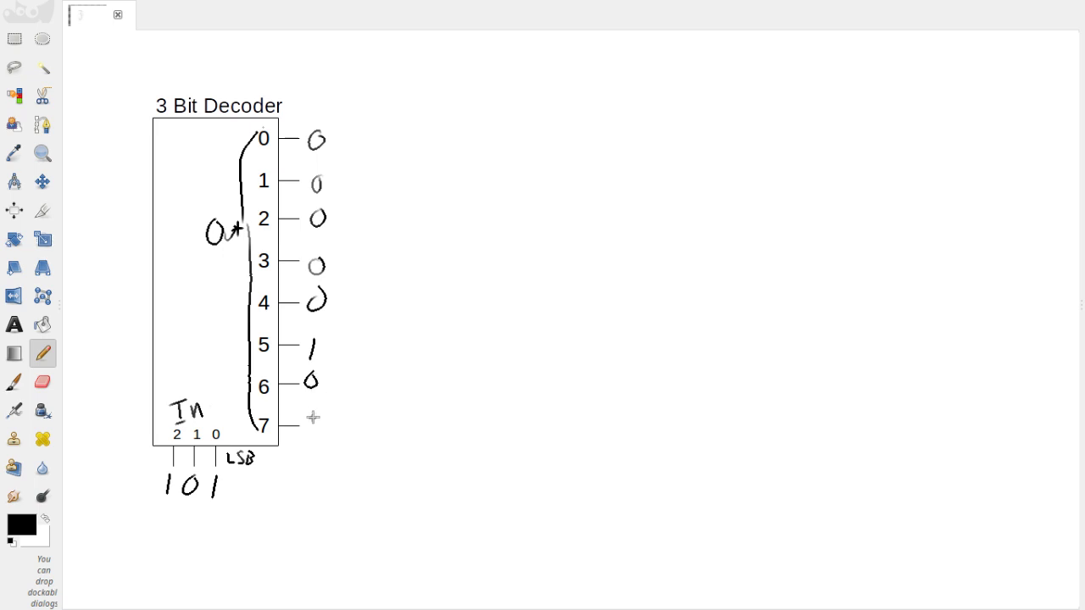
{"action": "left_click_drag", "start_coordinate": [312, 417], "coordinate": [322, 422]}
Step: Undo the output 0s, the input values, the brace and the remaining annotations
{"action": "key", "text": "ctrl+z"}
{"action": "key", "text": "ctrl+z"}
{"action": "key", "text": "ctrl+z"}
{"action": "key", "text": "ctrl+z"}
{"action": "key", "text": "ctrl+z"}
{"action": "key", "text": "ctrl+z"}
{"action": "key", "text": "ctrl+z"}
{"action": "key", "text": "ctrl+z"}
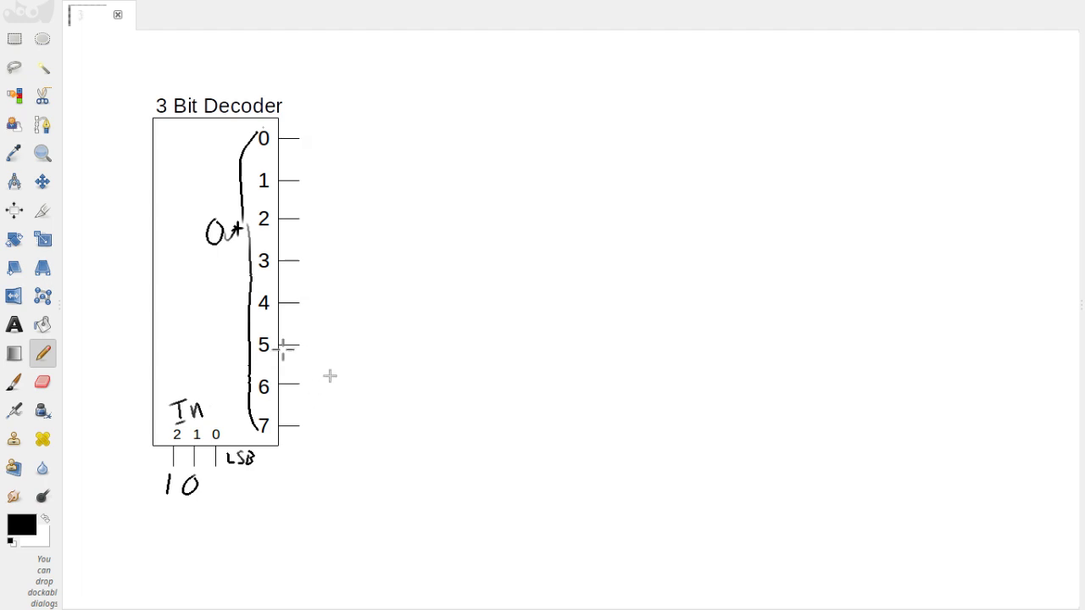
{"action": "key", "text": "ctrl+z"}
{"action": "key", "text": "ctrl+z"}
{"action": "key", "text": "ctrl+z"}
{"action": "key", "text": "ctrl+z"}
{"action": "key", "text": "ctrl+z"}
{"action": "key", "text": "ctrl+z"}
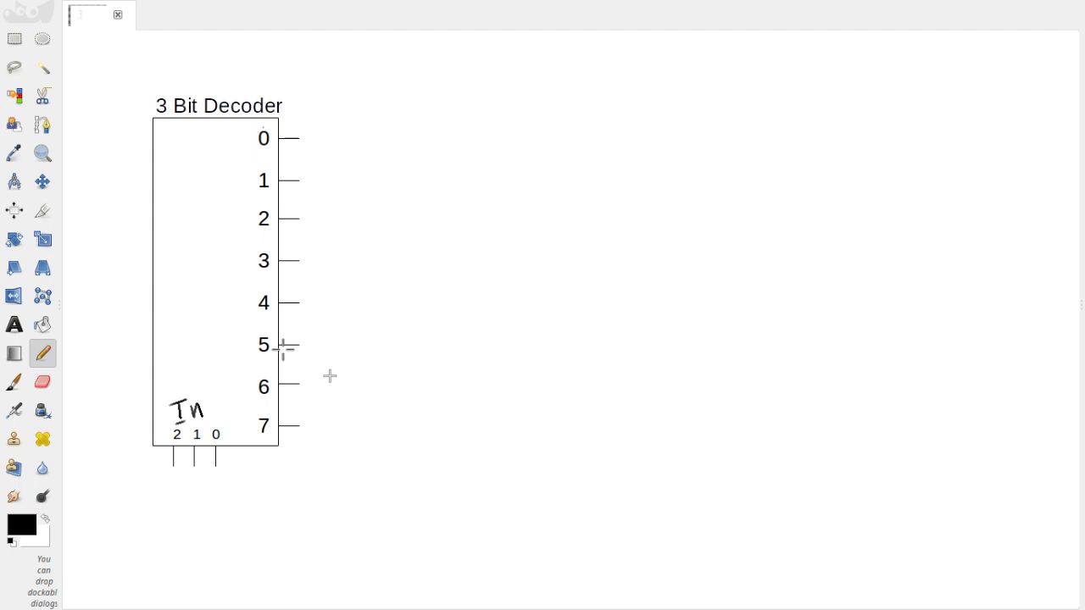
{"action": "key", "text": "ctrl+z"}
Step: Write F = A'BC + A'BC' at the top right and draw an A lead from input 2
{"action": "mouse_move", "coordinate": [670, 47]}
{"action": "left_mouse_down"}
{"action": "mouse_move", "coordinate": [671, 78]}
{"action": "mouse_move", "coordinate": [691, 45]}
{"action": "left_mouse_up"}
{"action": "mouse_move", "coordinate": [670, 61]}
{"action": "left_mouse_down"}
{"action": "mouse_move", "coordinate": [715, 65]}
{"action": "mouse_move", "coordinate": [750, 49]}
{"action": "mouse_move", "coordinate": [750, 75]}
{"action": "left_mouse_up"}
{"action": "mouse_move", "coordinate": [734, 62]}
{"action": "left_mouse_down"}
{"action": "mouse_move", "coordinate": [766, 56]}
{"action": "mouse_move", "coordinate": [772, 75]}
{"action": "mouse_move", "coordinate": [775, 47]}
{"action": "mouse_move", "coordinate": [809, 78]}
{"action": "mouse_move", "coordinate": [856, 62]}
{"action": "mouse_move", "coordinate": [842, 74]}
{"action": "mouse_move", "coordinate": [887, 45]}
{"action": "mouse_move", "coordinate": [890, 74]}
{"action": "left_mouse_up"}
{"action": "mouse_move", "coordinate": [874, 63]}
{"action": "left_mouse_down"}
{"action": "mouse_move", "coordinate": [910, 54]}
{"action": "mouse_move", "coordinate": [922, 77]}
{"action": "mouse_move", "coordinate": [935, 50]}
{"action": "mouse_move", "coordinate": [954, 75]}
{"action": "mouse_move", "coordinate": [981, 58]}
{"action": "left_mouse_up"}
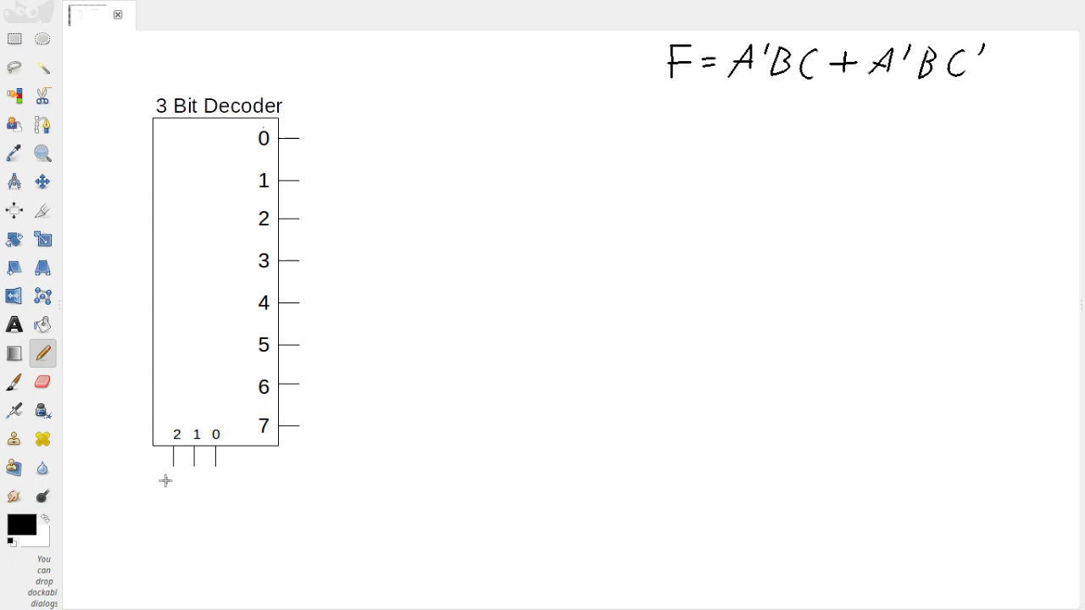
{"action": "left_click_drag", "start_coordinate": [174, 464], "coordinate": [152, 507]}
Step: Draw B and C leads from inputs 1 and 0, underline A'BC, and write 0 1 1 under A, B, C
{"action": "left_click_drag", "start_coordinate": [193, 466], "coordinate": [195, 505]}
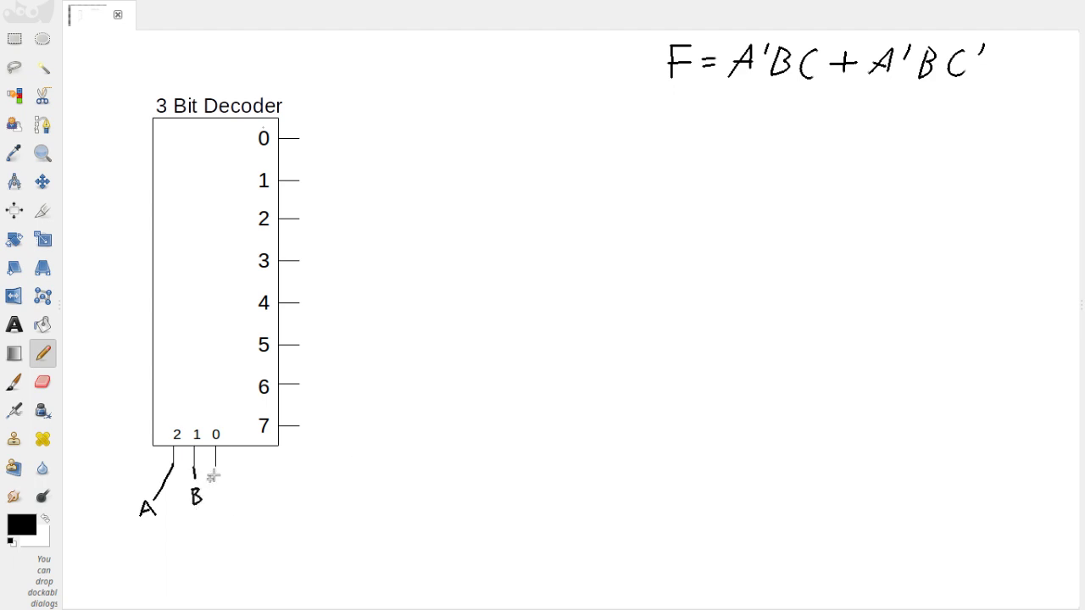
{"action": "left_click_drag", "start_coordinate": [216, 468], "coordinate": [249, 506]}
{"action": "left_click_drag", "start_coordinate": [723, 85], "coordinate": [810, 86]}
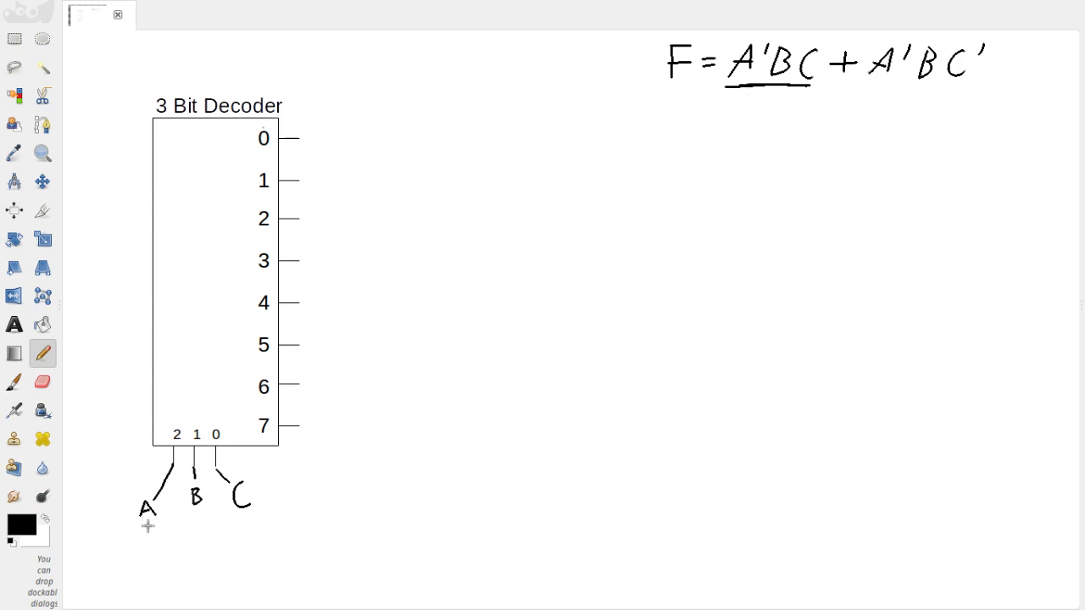
{"action": "left_click_drag", "start_coordinate": [147, 526], "coordinate": [157, 528]}
Step: Undo a stray 1 beside output 3, underline A'BC', and draw the OR gate's curved back
{"action": "left_click_drag", "start_coordinate": [308, 250], "coordinate": [306, 267]}
{"action": "key", "text": "ctrl+z"}
{"action": "left_click_drag", "start_coordinate": [863, 85], "coordinate": [956, 85]}
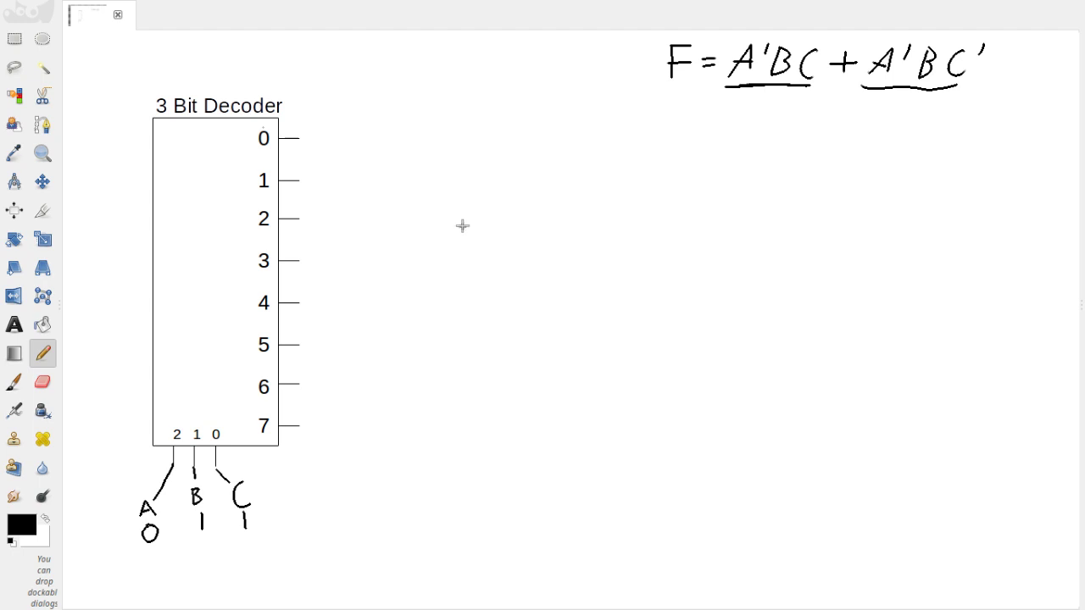
{"action": "mouse_move", "coordinate": [462, 225]}
{"action": "left_mouse_down"}
{"action": "mouse_move", "coordinate": [479, 244]}
{"action": "mouse_move", "coordinate": [483, 283]}
{"action": "left_mouse_up"}
Step: Finish the OR gate outline and note A'BC as output 3 and A'BC' as 010, output 2
{"action": "left_click_drag", "start_coordinate": [465, 227], "coordinate": [537, 245]}
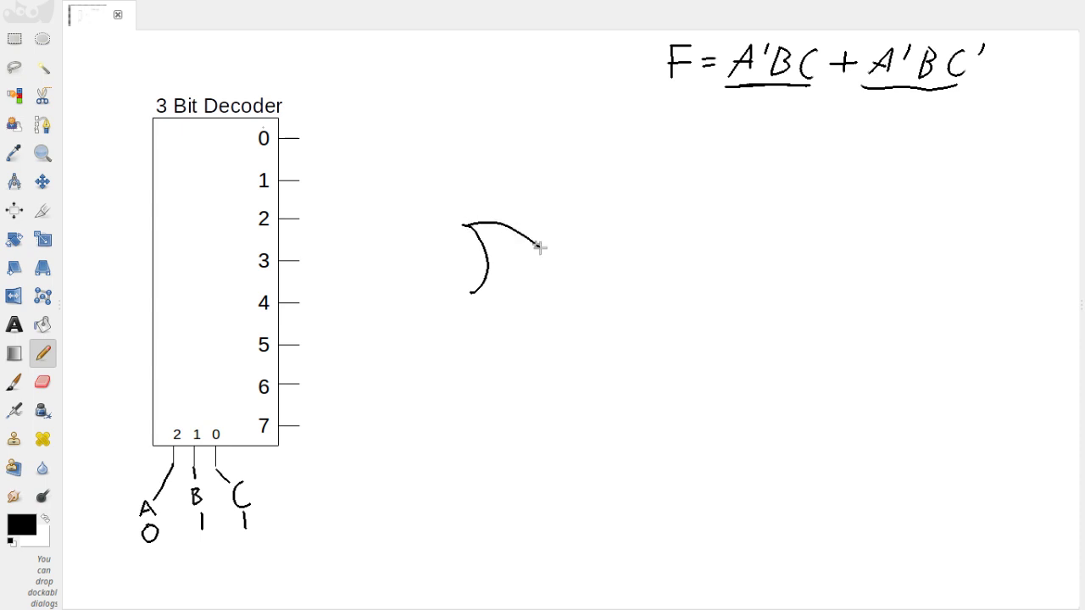
{"action": "left_click_drag", "start_coordinate": [471, 292], "coordinate": [539, 250]}
{"action": "mouse_move", "coordinate": [759, 102]}
{"action": "left_mouse_down"}
{"action": "mouse_move", "coordinate": [773, 111]}
{"action": "mouse_move", "coordinate": [761, 125]}
{"action": "left_mouse_up"}
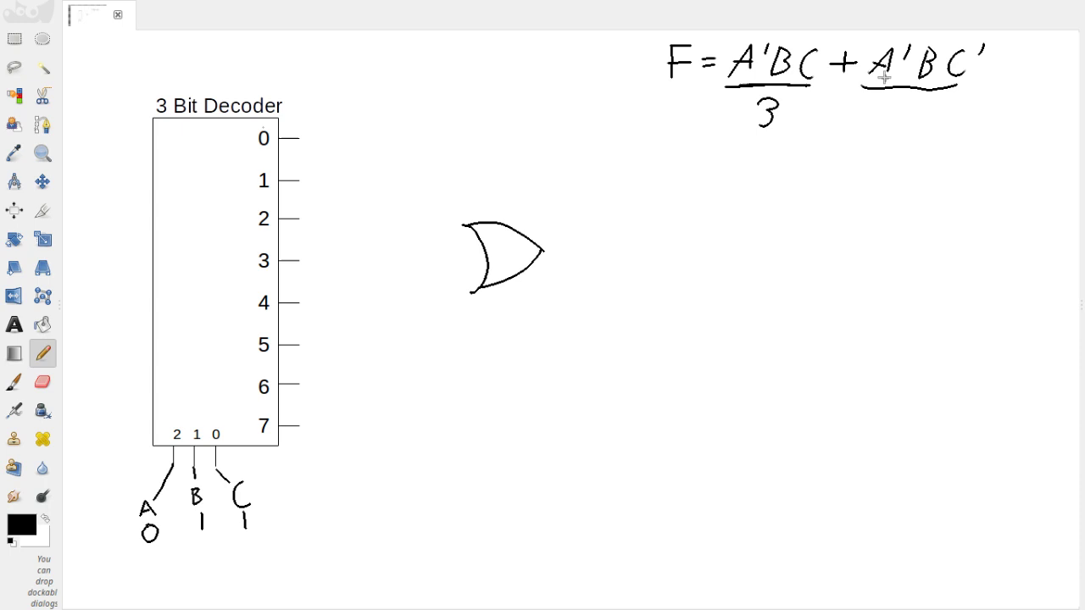
{"action": "mouse_move", "coordinate": [878, 103]}
{"action": "left_mouse_down"}
{"action": "mouse_move", "coordinate": [871, 115]}
{"action": "mouse_move", "coordinate": [878, 102]}
{"action": "mouse_move", "coordinate": [916, 118]}
{"action": "mouse_move", "coordinate": [945, 104]}
{"action": "left_mouse_up"}
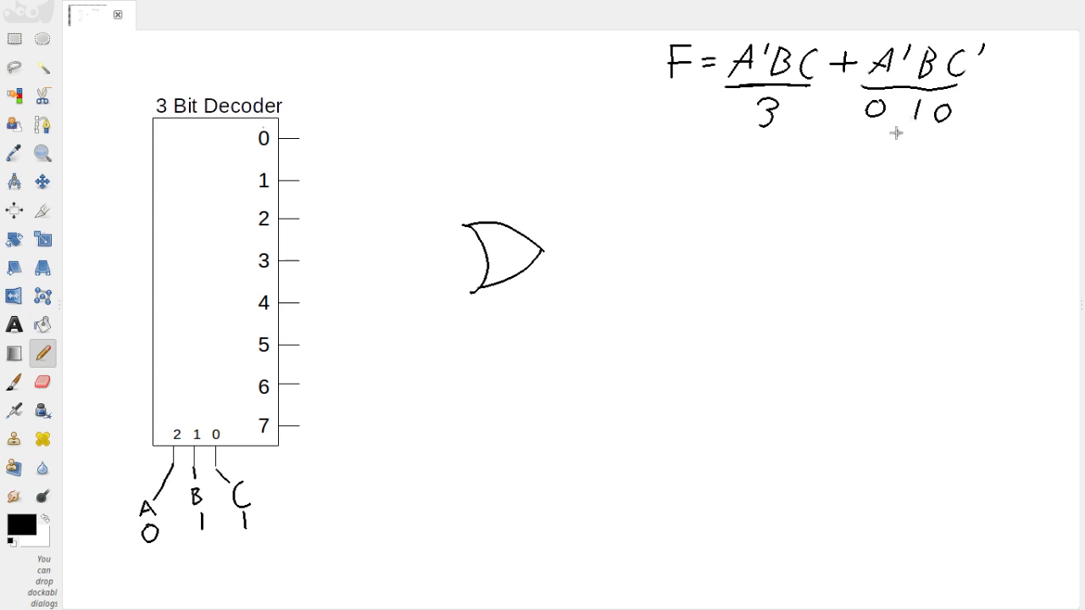
{"action": "left_click_drag", "start_coordinate": [894, 139], "coordinate": [909, 154]}
Step: Wire outputs 2 and 3 into the OR gate inputs and label its output line F
{"action": "left_click_drag", "start_coordinate": [297, 220], "coordinate": [426, 238]}
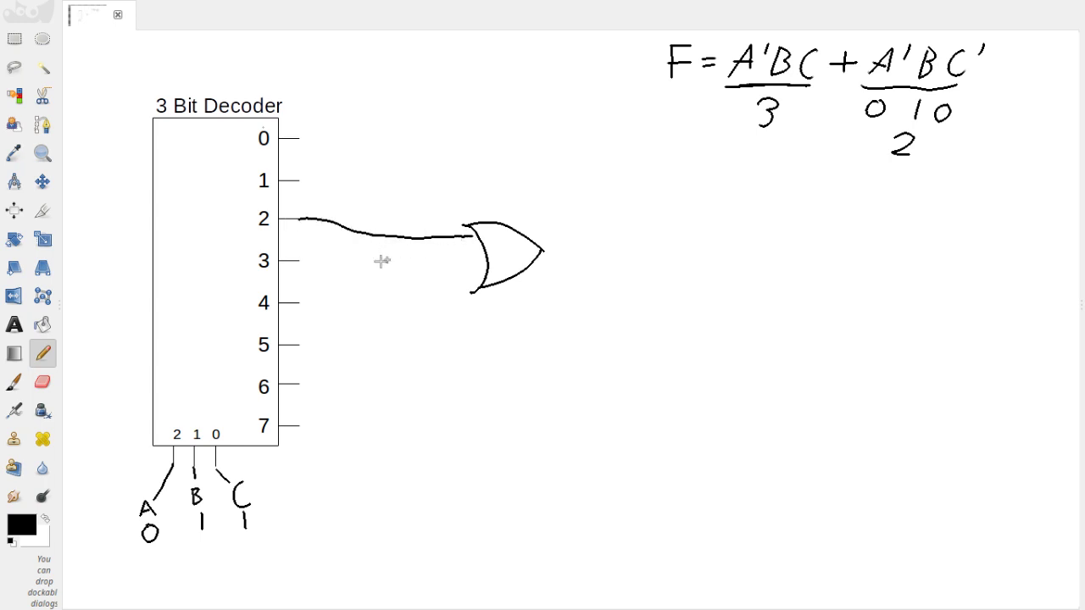
{"action": "mouse_move", "coordinate": [300, 263]}
{"action": "left_mouse_down"}
{"action": "mouse_move", "coordinate": [481, 265]}
{"action": "mouse_move", "coordinate": [581, 248]}
{"action": "mouse_move", "coordinate": [612, 263]}
{"action": "left_mouse_up"}
{"action": "left_click_drag", "start_coordinate": [612, 240], "coordinate": [634, 241]}
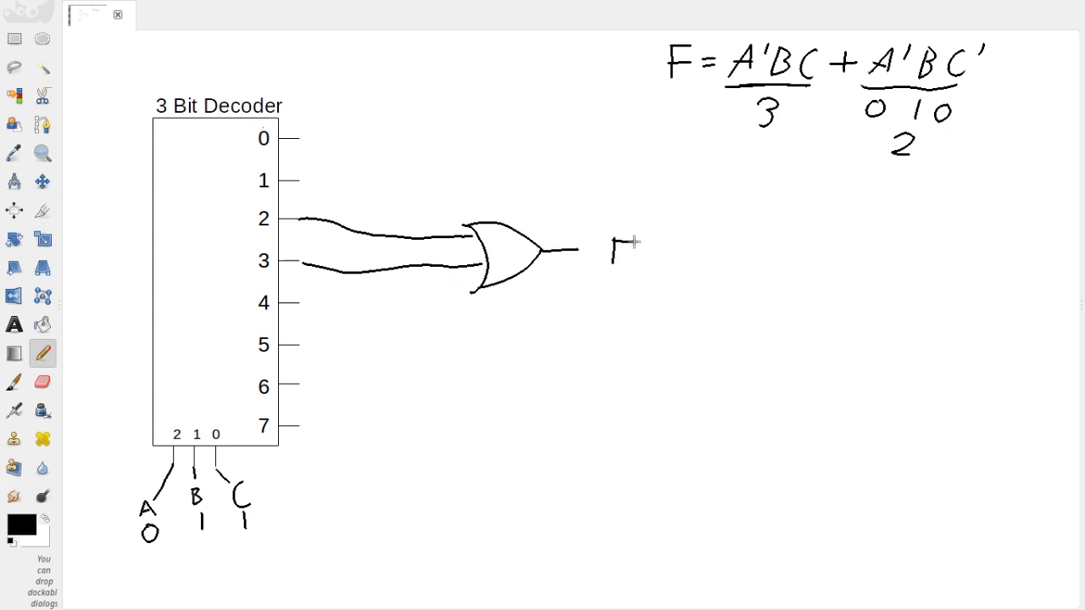